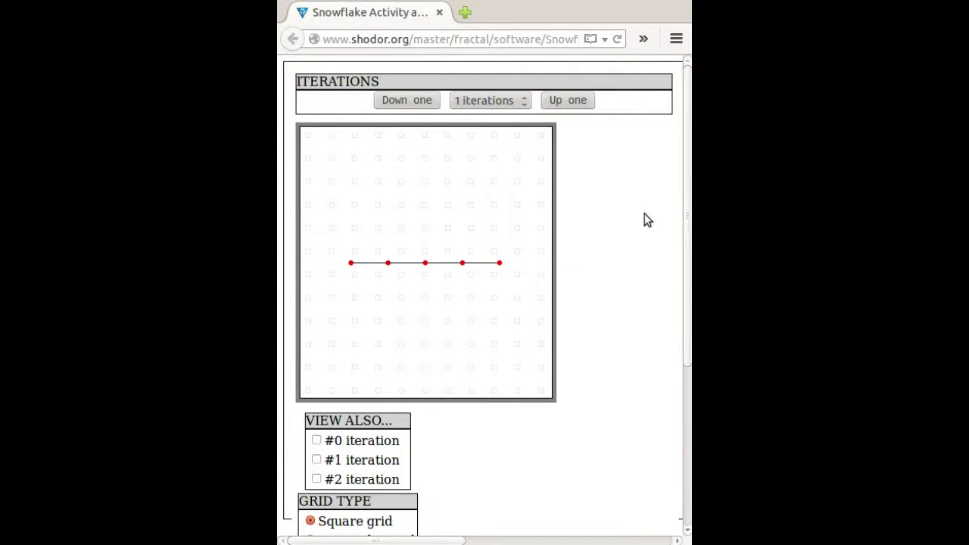
Step: Turn on Snap To Grid so the generator's points lock to the square grid
scroll(644, 219, down, 5)
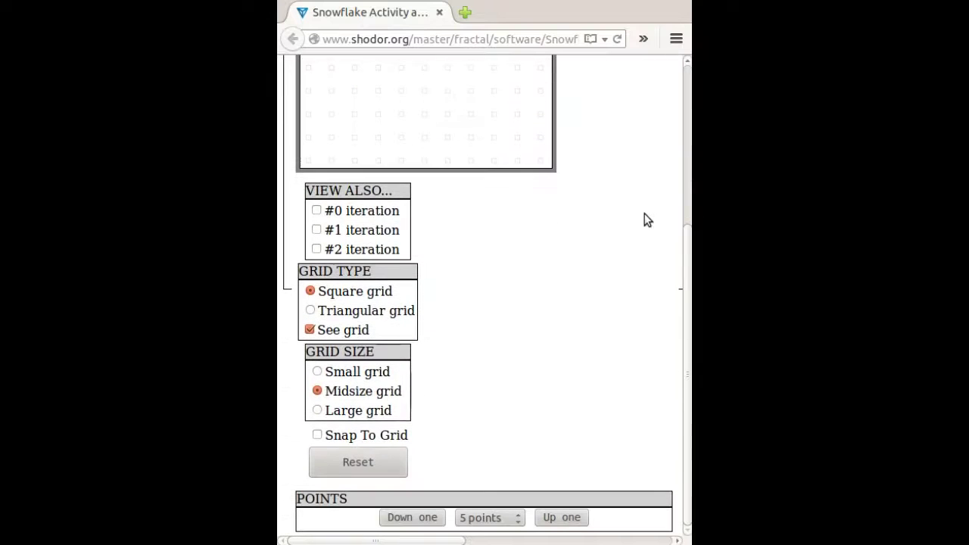
click(317, 435)
scroll(467, 441, up, 5)
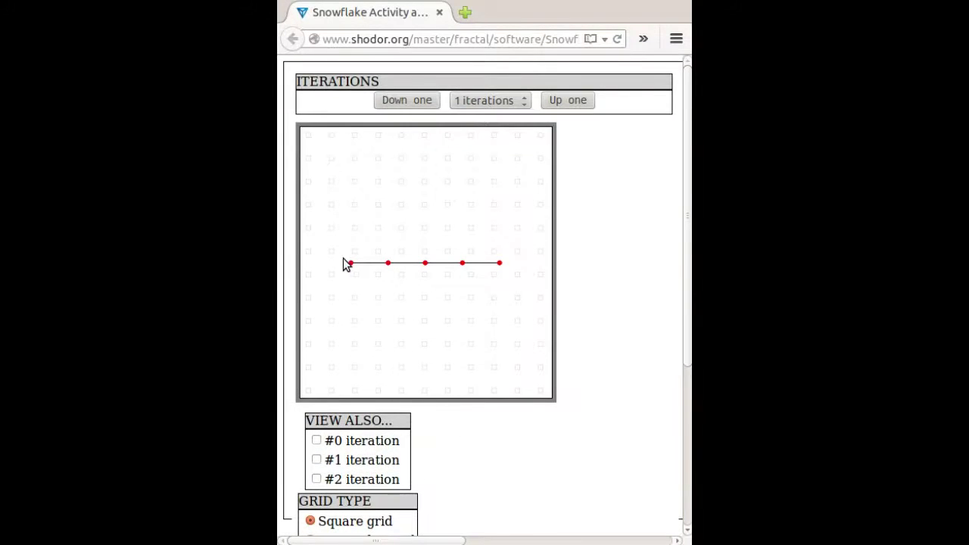
Step: Drag the end points and an inner point onto grid points to form flat ends with a central peak
drag(350, 264, 540, 274)
drag(462, 263, 425, 227)
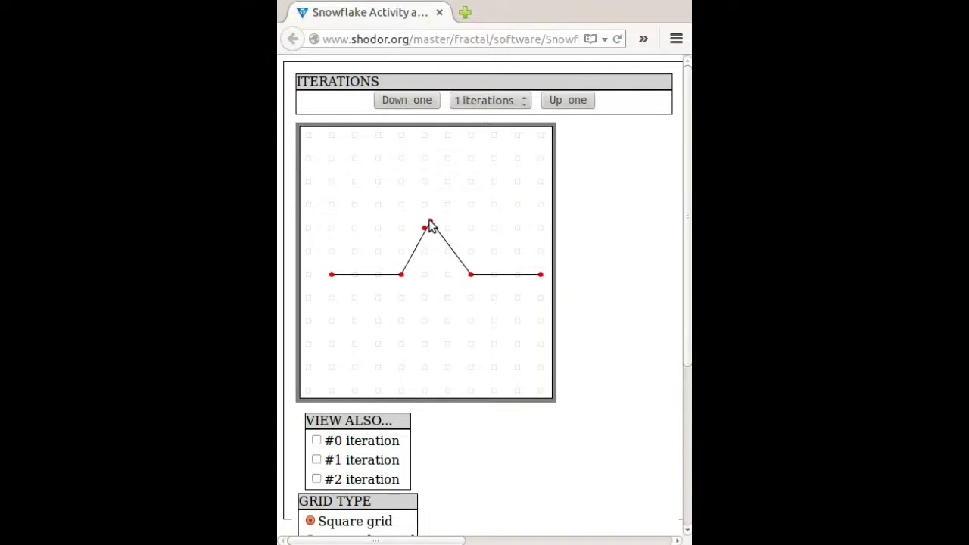
drag(401, 274, 315, 281)
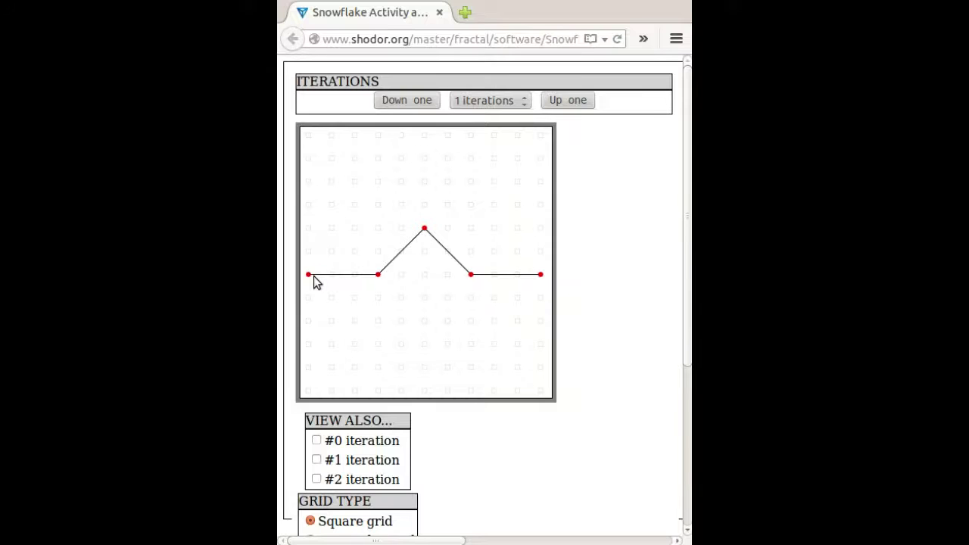
Step: Preview the fractal at 4 iterations, then return to 1 iteration
click(562, 100)
click(562, 101)
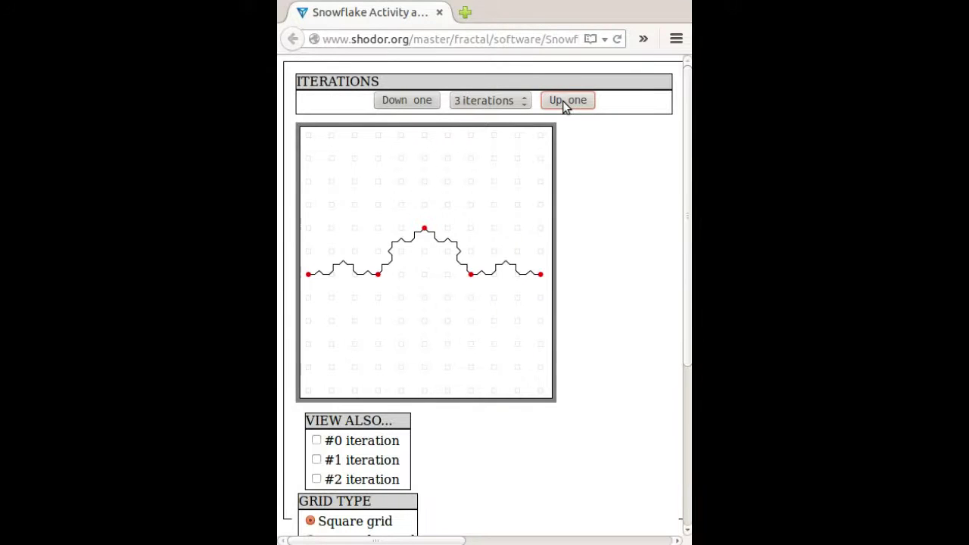
click(563, 101)
click(403, 101)
click(403, 101)
click(403, 101)
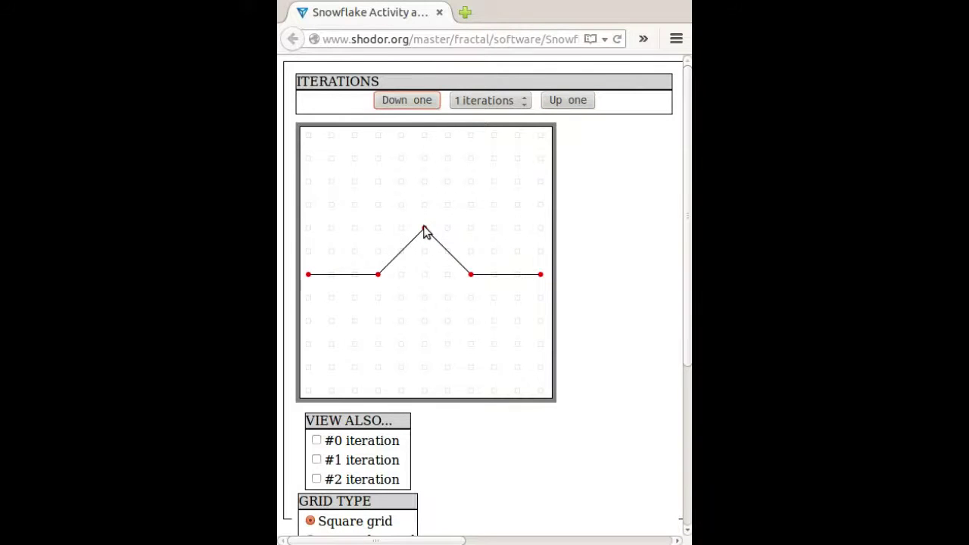
Step: Raise the middle peak one grid step and preview it at higher iterations before stepping back down
drag(424, 229, 426, 207)
click(573, 99)
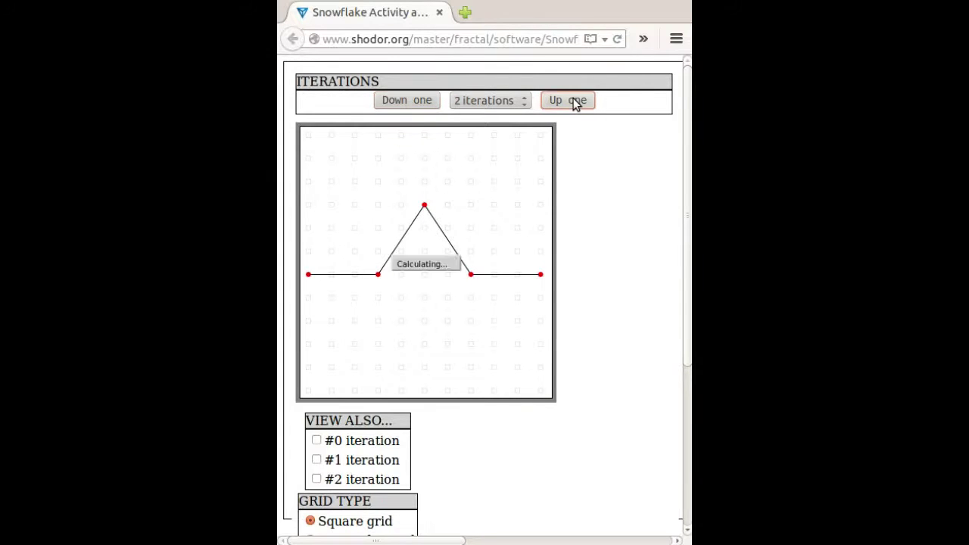
click(573, 99)
click(573, 101)
click(573, 101)
click(394, 100)
click(393, 100)
click(393, 100)
click(393, 100)
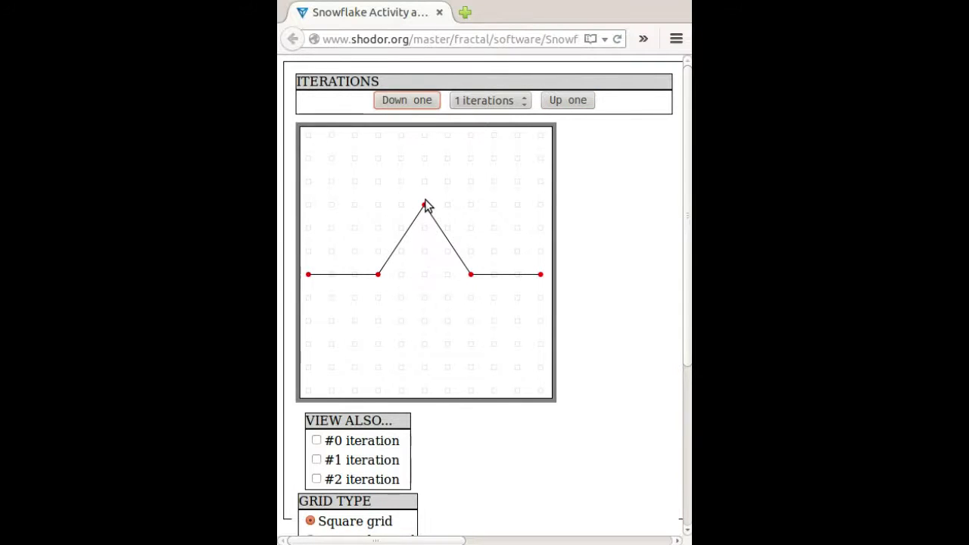
Step: Pull the peak to the top of the grid and preview it at 5 iterations
drag(424, 205, 422, 138)
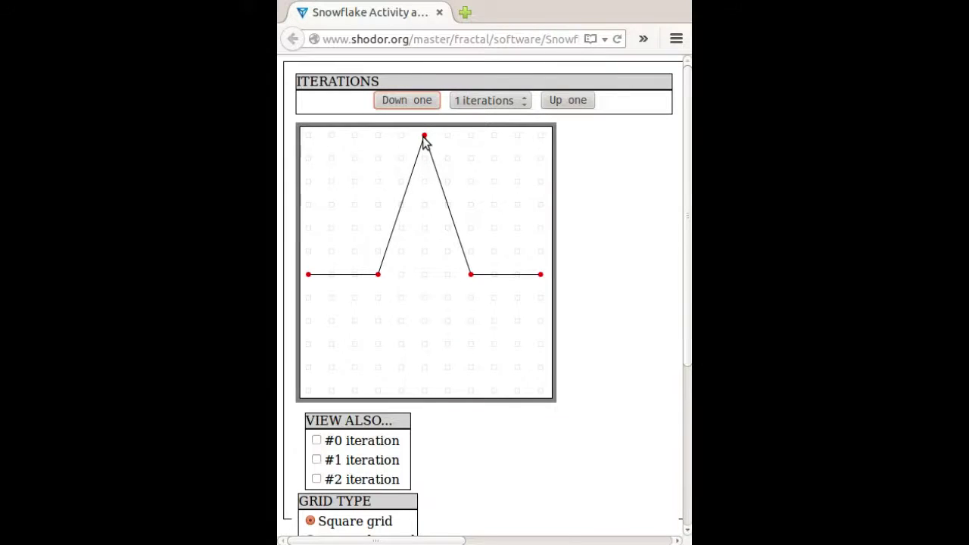
click(567, 100)
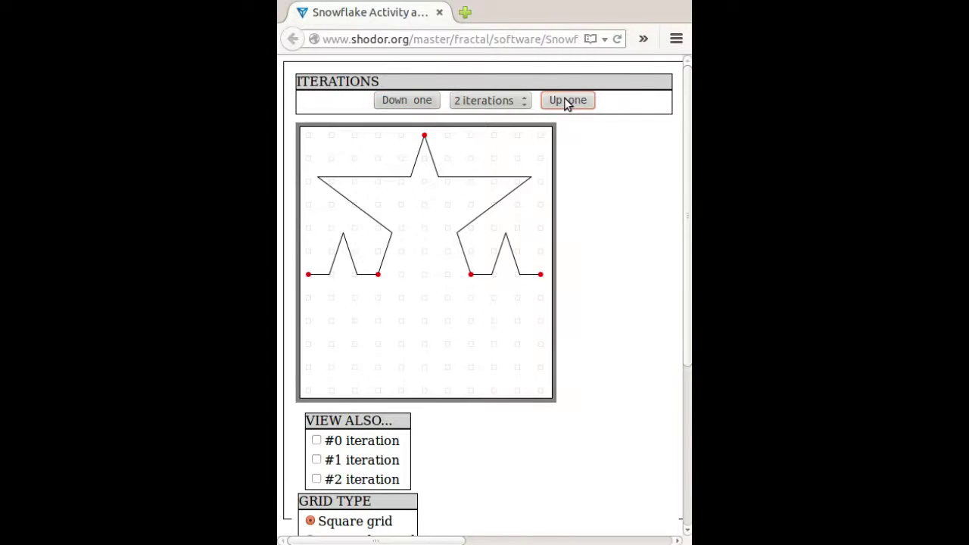
click(567, 101)
click(567, 102)
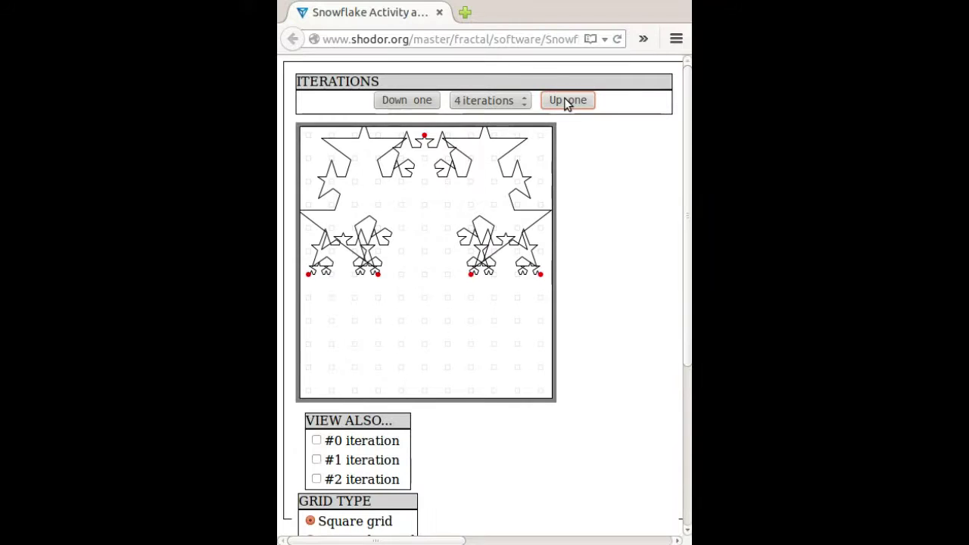
click(567, 101)
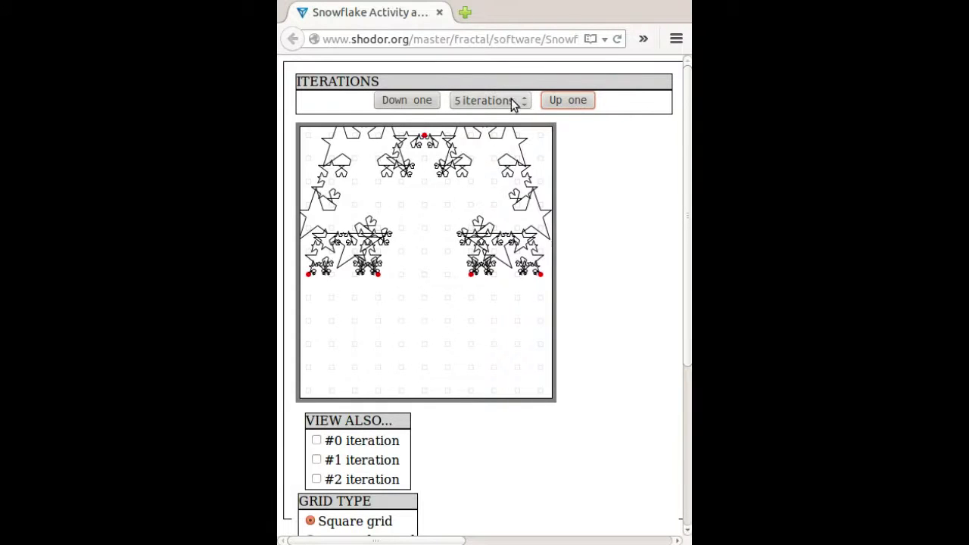
Step: Return to 1 iteration and lower the peak back to two grid steps high
click(408, 101)
click(411, 102)
click(410, 100)
click(410, 100)
drag(425, 137, 424, 231)
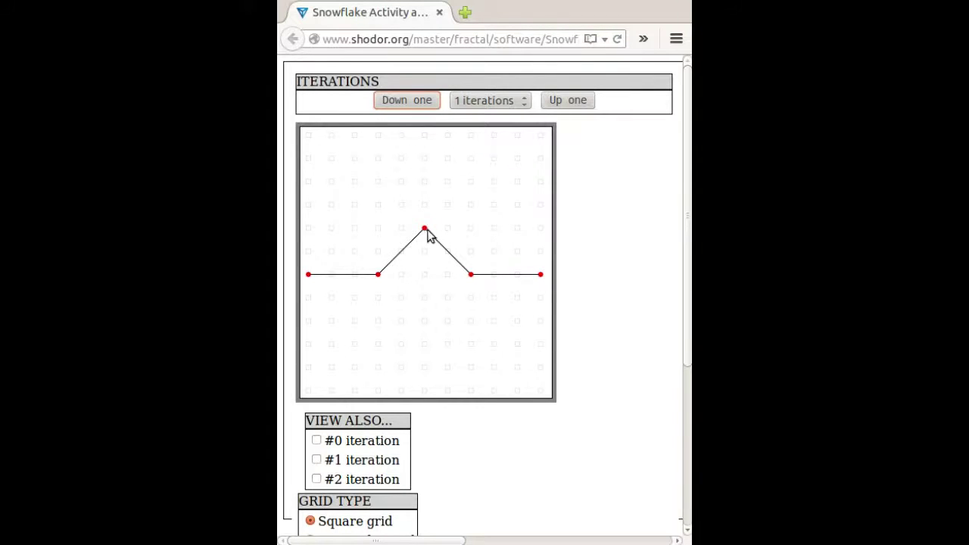
Step: Move the apex one grid step right, iterate to 5 levels, and overlay the #1 iteration
drag(424, 227, 447, 228)
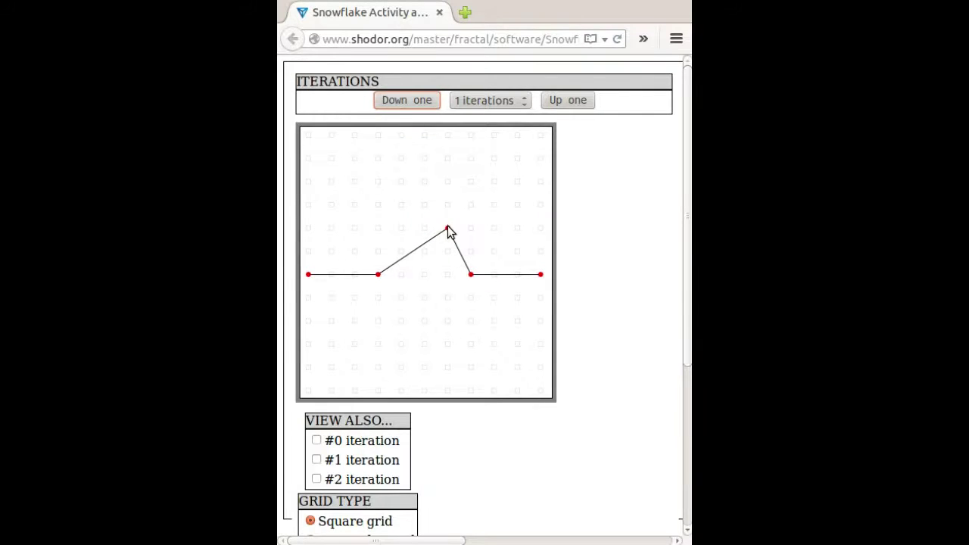
click(568, 103)
click(567, 101)
click(568, 102)
click(568, 102)
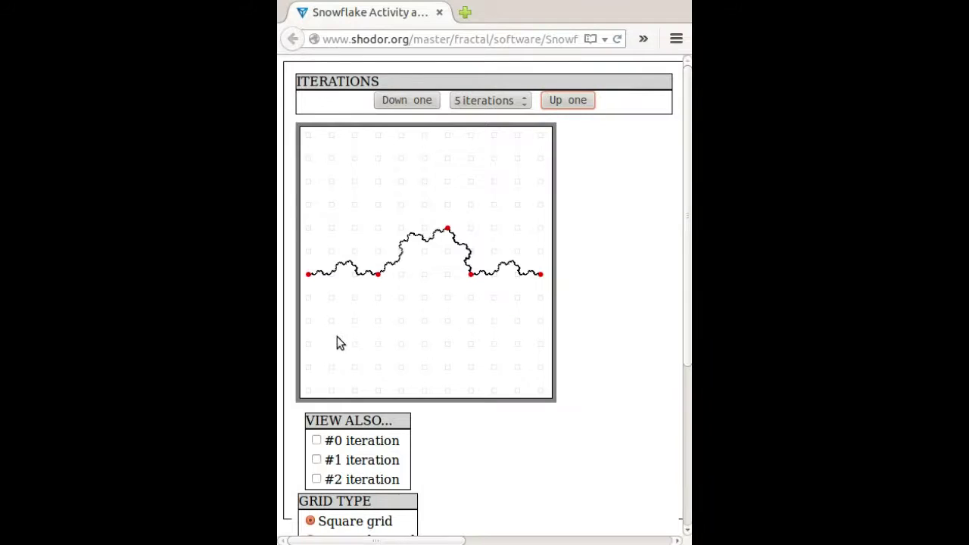
click(316, 462)
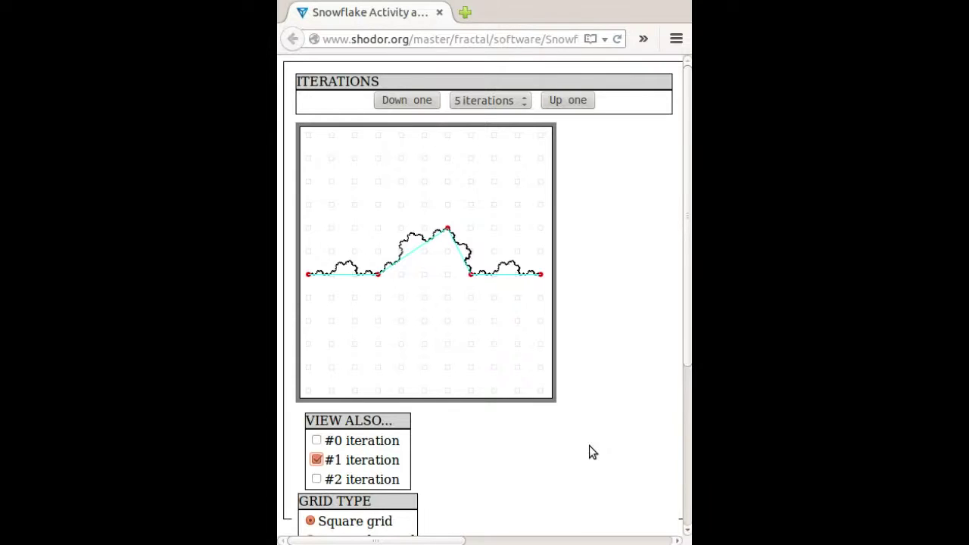
Step: Reduce the fractal from 5 back to 1 iteration
click(408, 100)
click(408, 100)
click(408, 100)
click(408, 100)
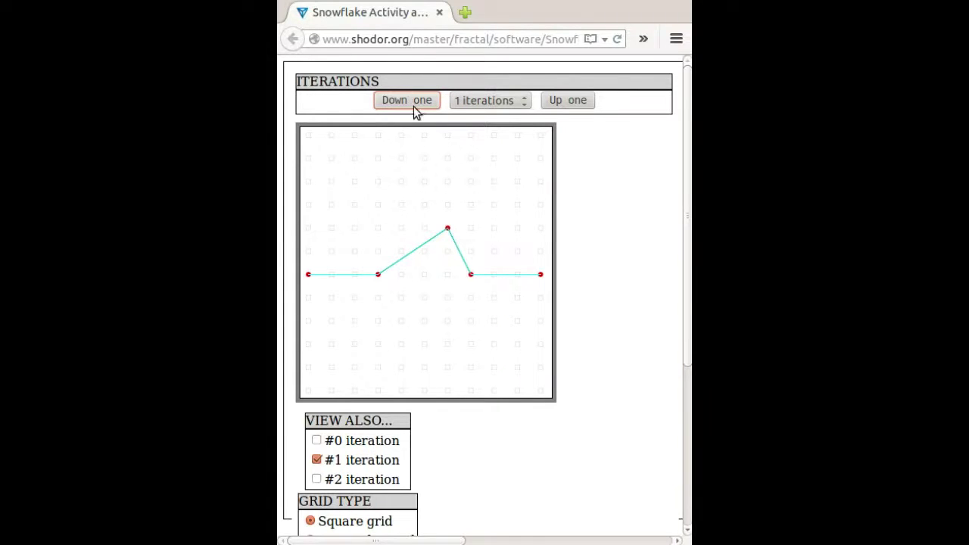
Step: Increase the generator's Points count to 7, giving a flat seven-point line
scroll(617, 240, down, 5)
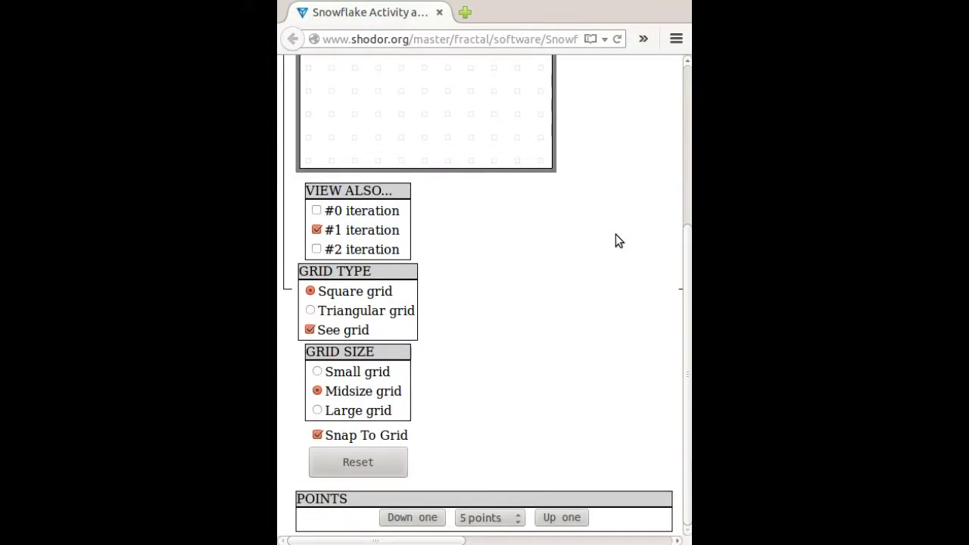
click(563, 518)
click(564, 517)
scroll(624, 302, up, 5)
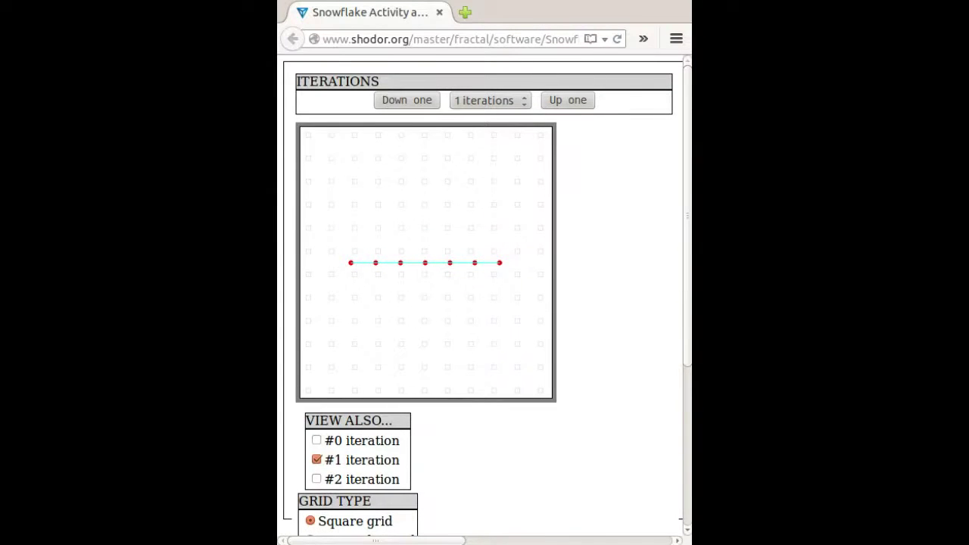
Step: Drag the first, second and dip points onto grid points and hide the #1 iteration overlay
drag(351, 265, 317, 270)
click(317, 459)
drag(377, 264, 448, 323)
drag(472, 261, 517, 274)
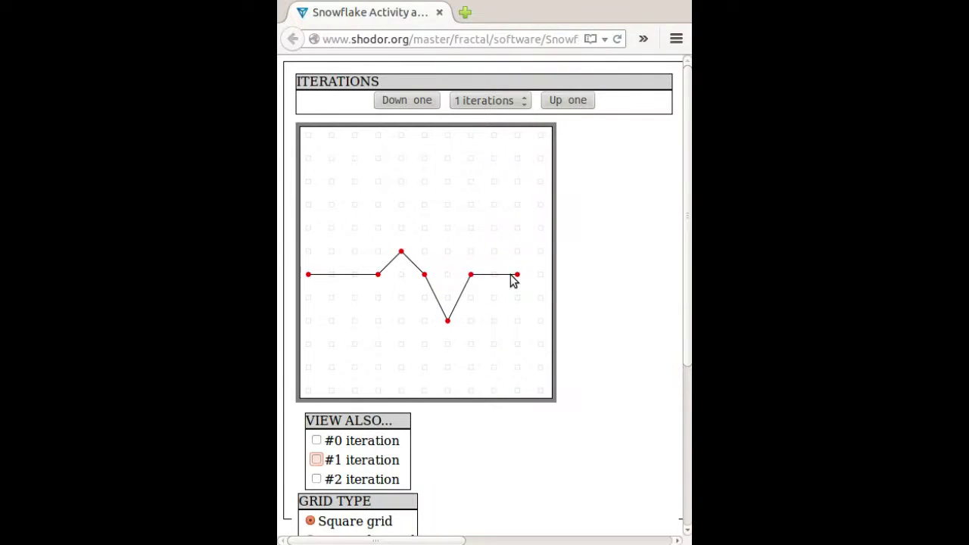
Step: Raise the seven-point zigzag fractal from 1 to 5 iterations
click(567, 100)
click(568, 99)
click(568, 100)
click(549, 100)
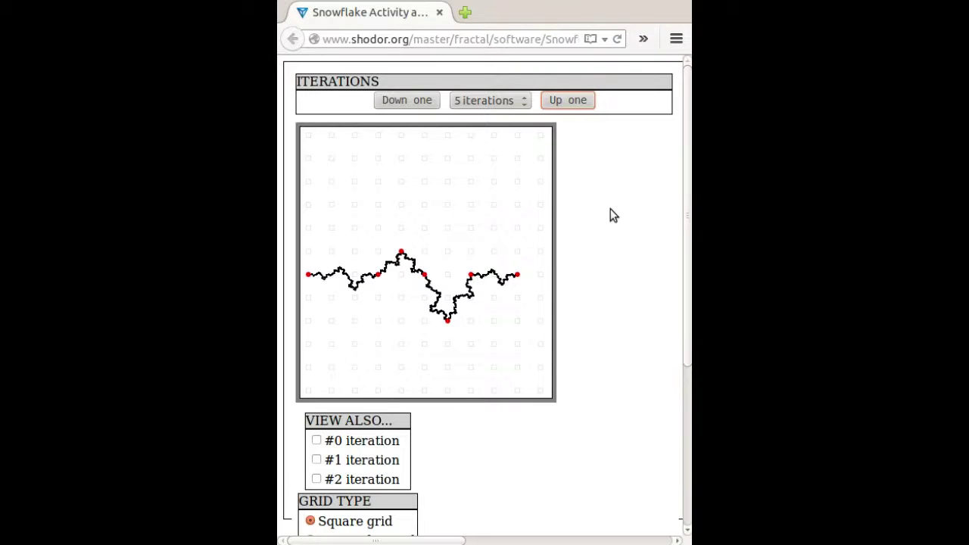
Step: Overlay #1 iteration, drop to 0 iterations, then hide the overlay and show 1 iteration
click(317, 460)
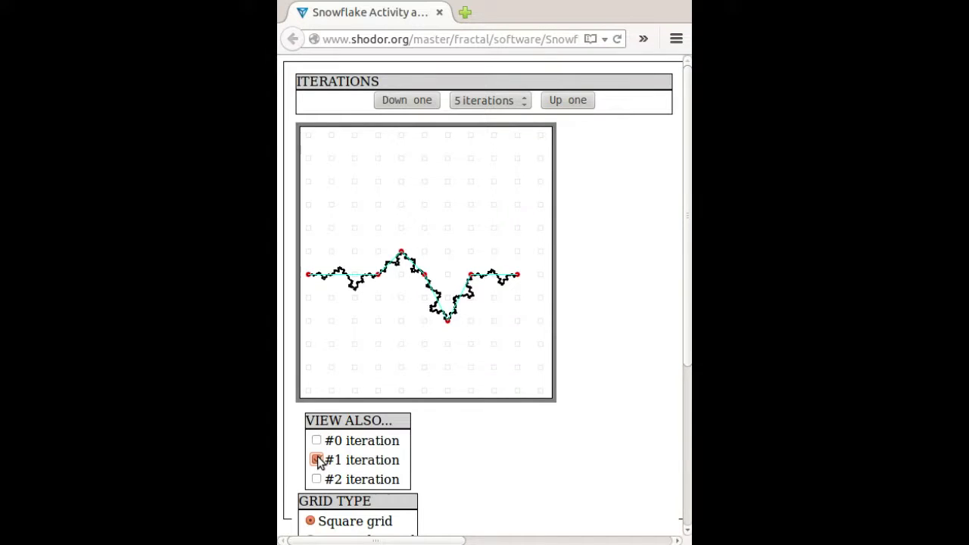
double_click(397, 102)
click(396, 102)
click(397, 102)
click(396, 103)
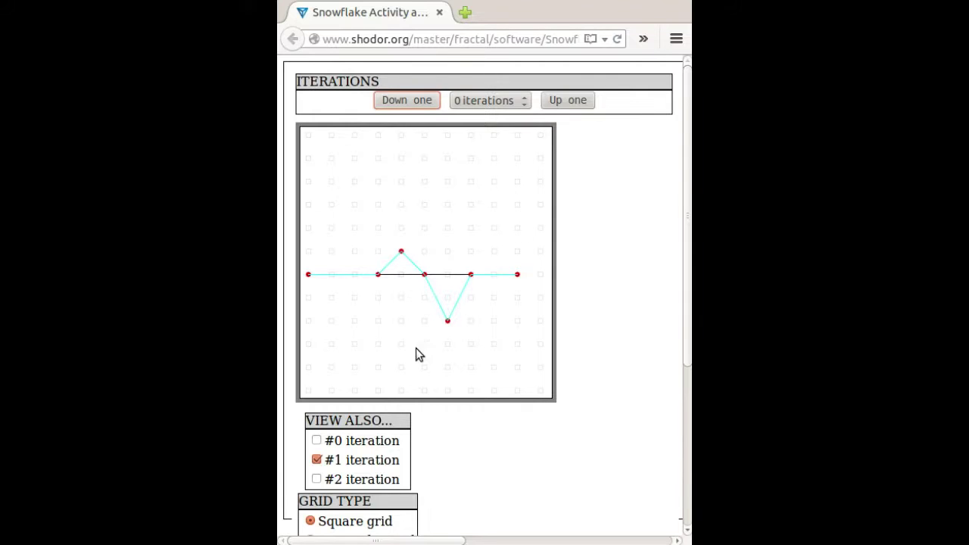
click(316, 460)
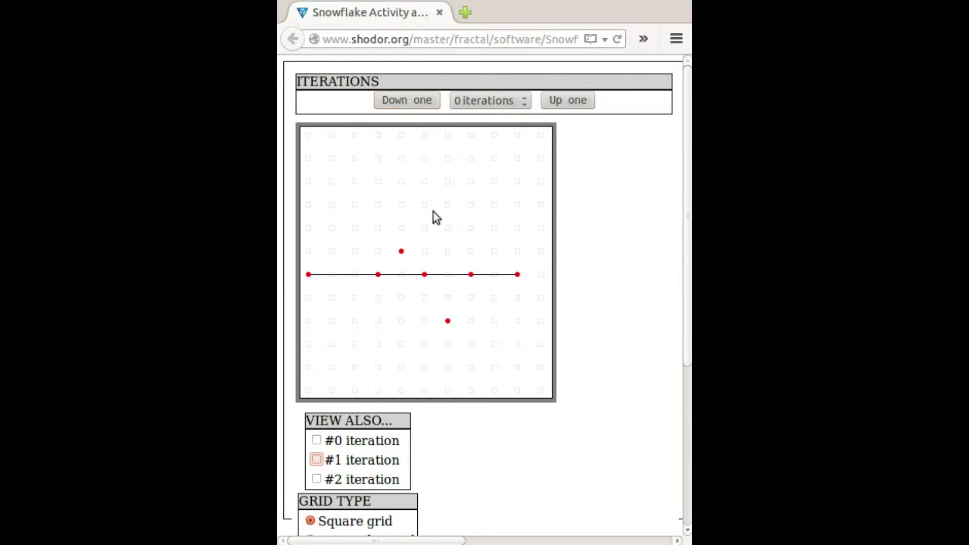
click(558, 100)
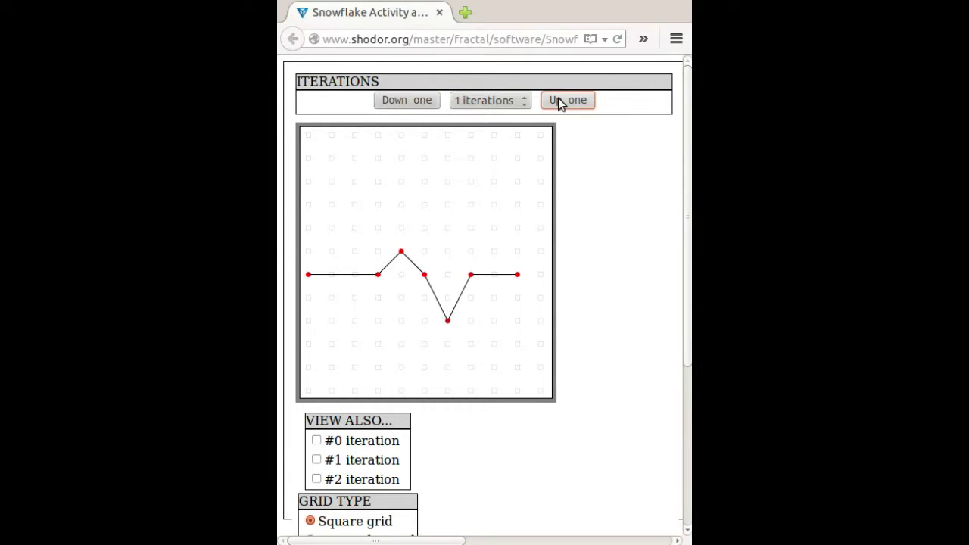
Step: Preview the fractal at 5 iterations
click(558, 100)
click(558, 100)
click(558, 100)
click(558, 100)
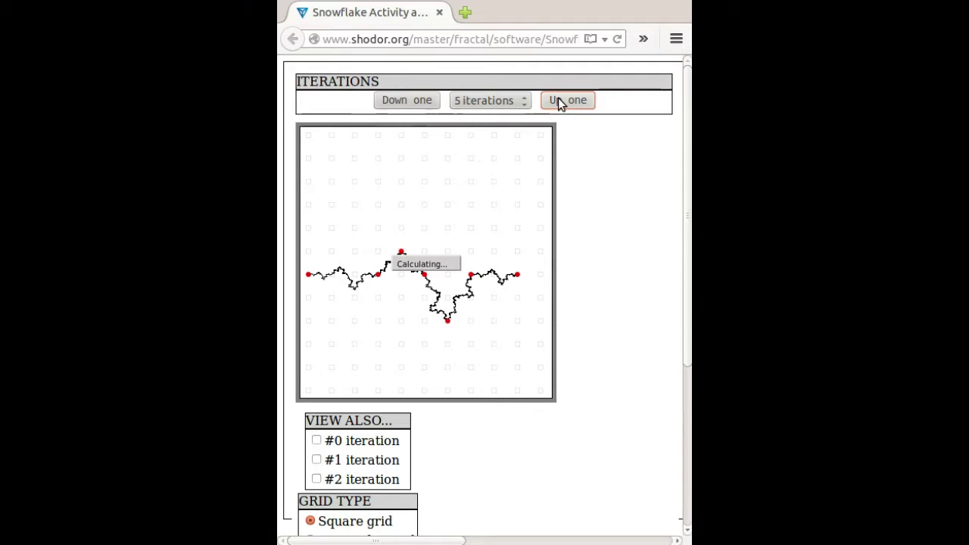
Step: At 4 iterations, raise the upper peak two grid steps and nudge the bottom point
click(418, 100)
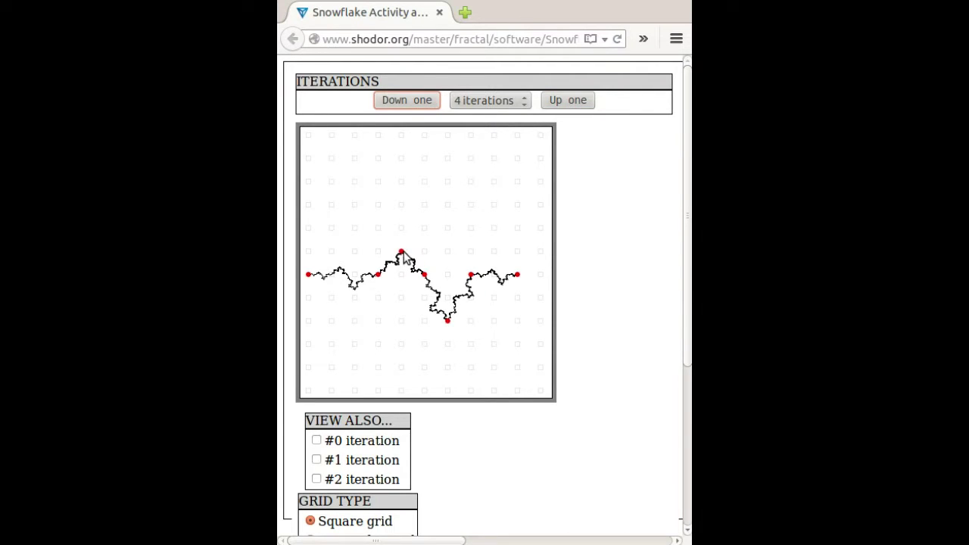
drag(402, 252, 407, 211)
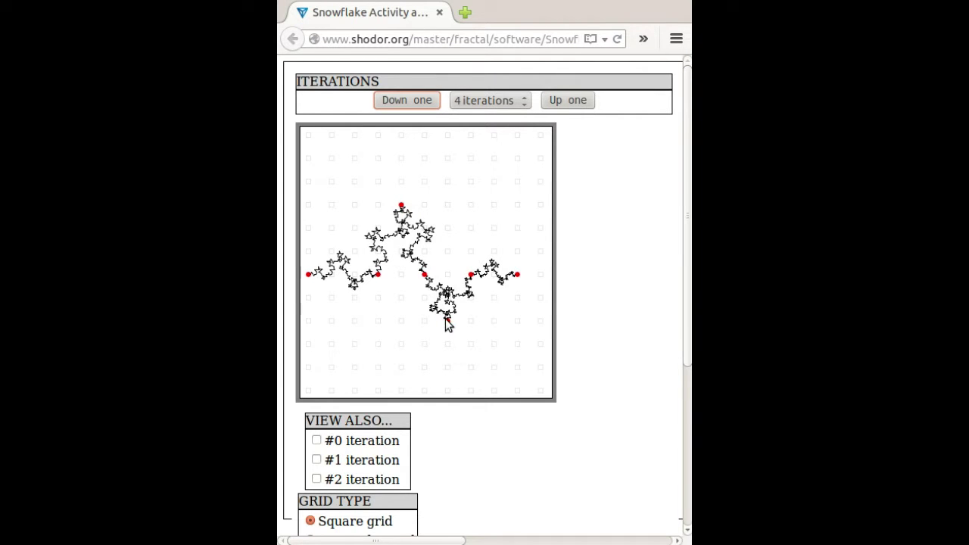
mouse_move(447, 321)
mouse_down()
mouse_move(436, 339)
mouse_move(452, 323)
mouse_move(446, 341)
mouse_move(450, 324)
mouse_up()
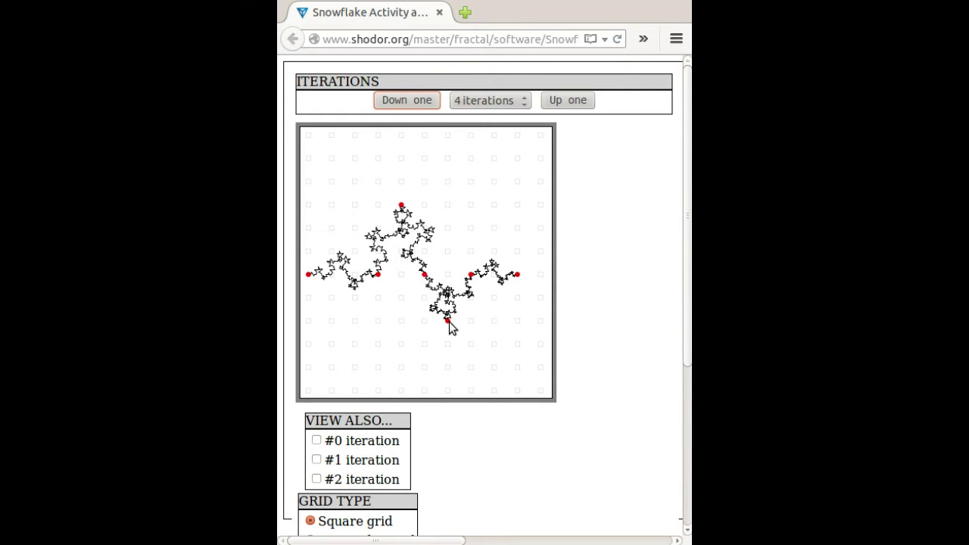